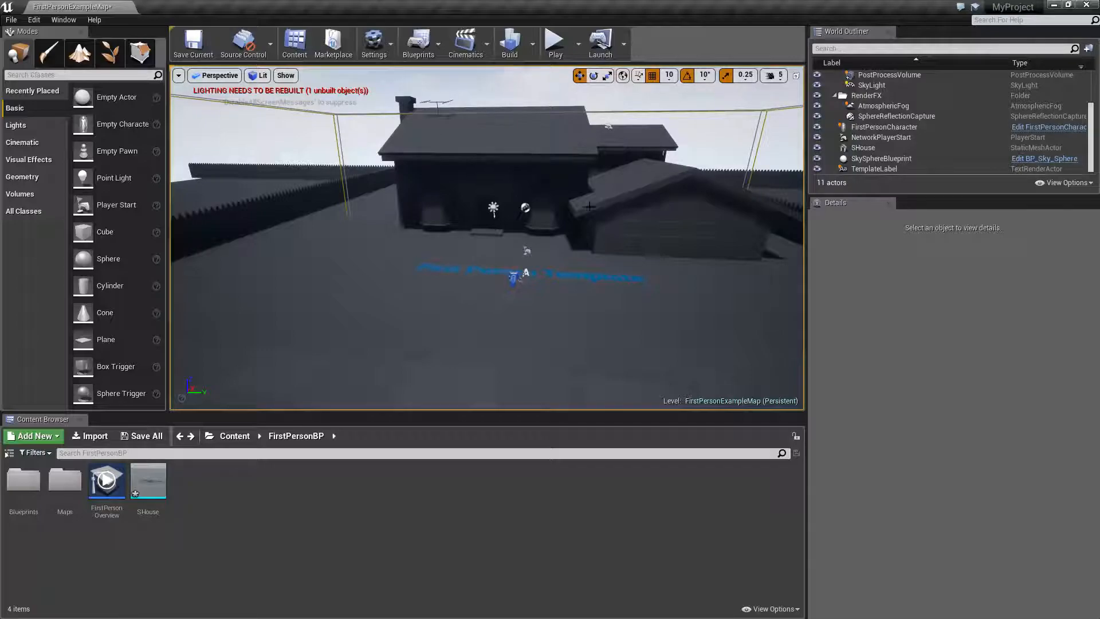
{"action": "right_click_drag", "start_coordinate": [537, 254], "coordinate": [515, 275]}
{"action": "key", "text": "w"}
{"action": "key", "text": "d"}
{"action": "key", "text": "s"}
{"action": "key", "text": "w"}
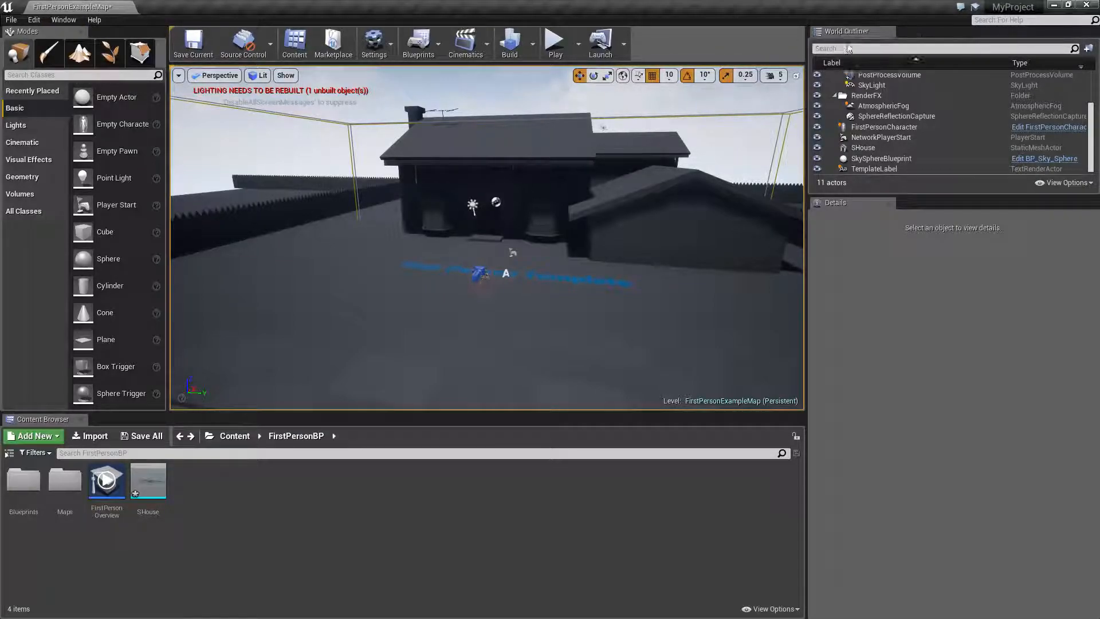
Dock the World Outliner as a tab beside Details, switch between the two, and dock it back above Details
{"action": "left_click_drag", "start_coordinate": [847, 31], "coordinate": [926, 33]}
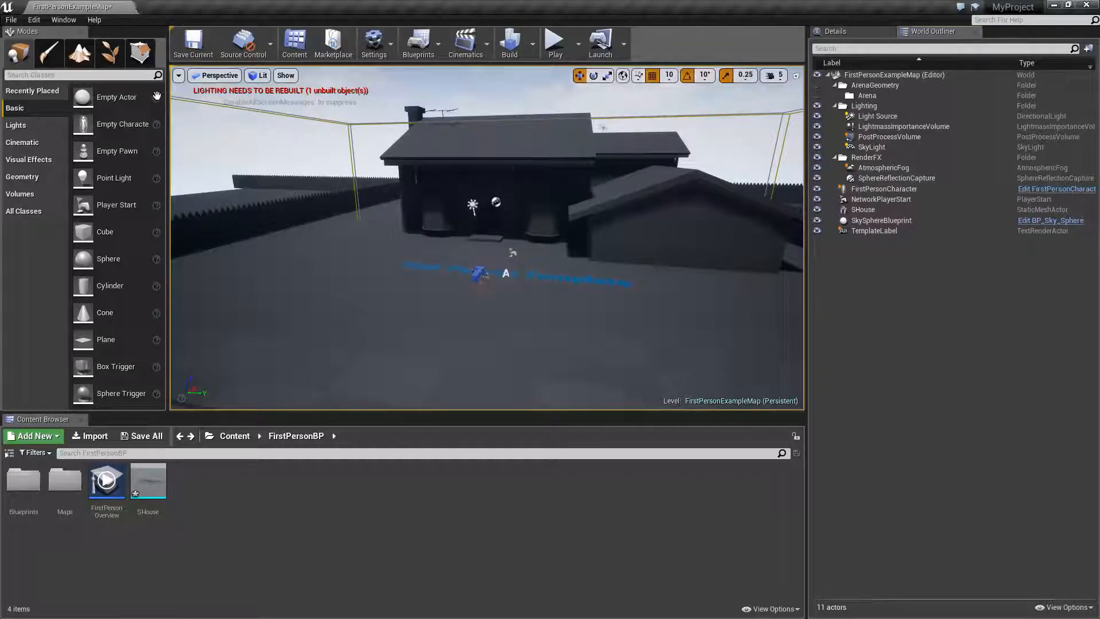
{"action": "left_click", "coordinate": [842, 35]}
{"action": "left_click", "coordinate": [933, 36]}
{"action": "left_click", "coordinate": [844, 35]}
{"action": "left_click", "coordinate": [938, 35]}
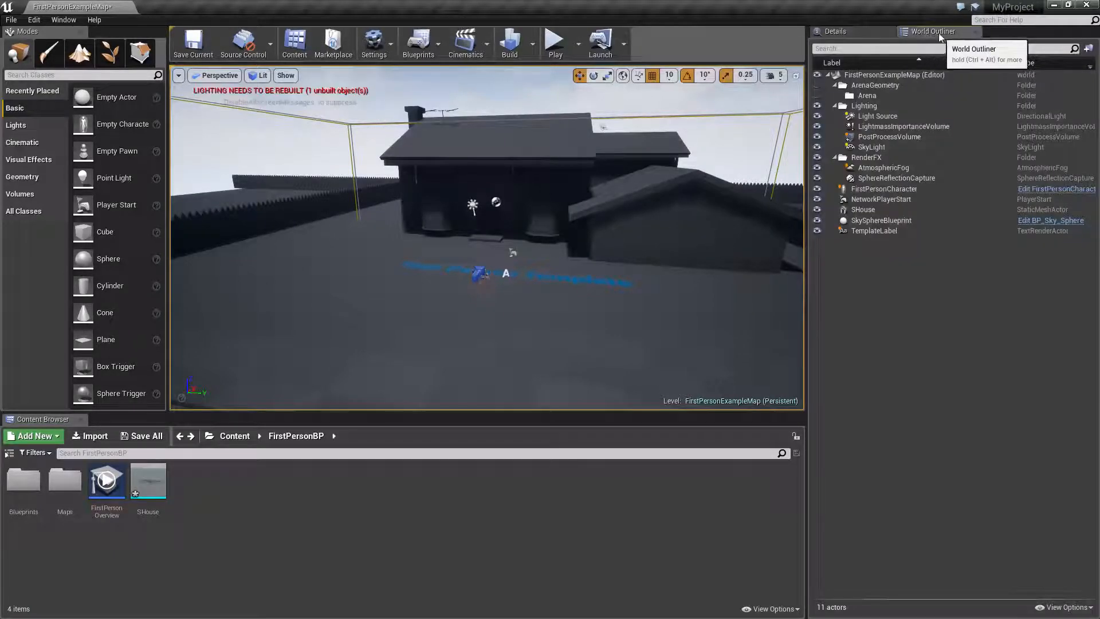
{"action": "left_click_drag", "start_coordinate": [938, 34], "coordinate": [906, 44]}
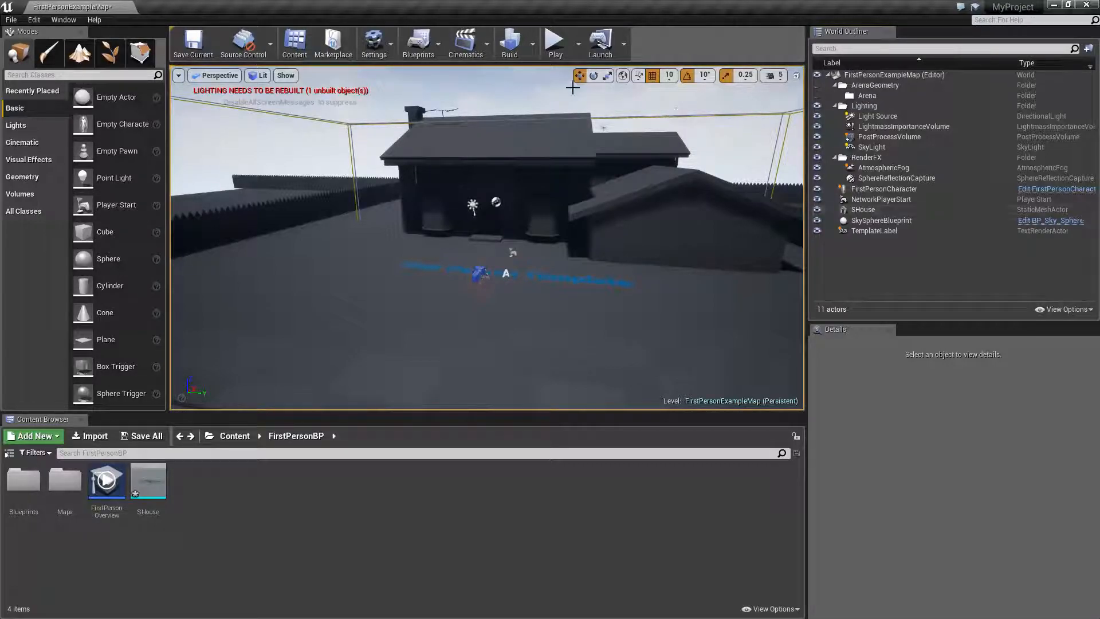
Open the Levels window to view the level list, and close it again
{"action": "left_click", "coordinate": [15, 20]}
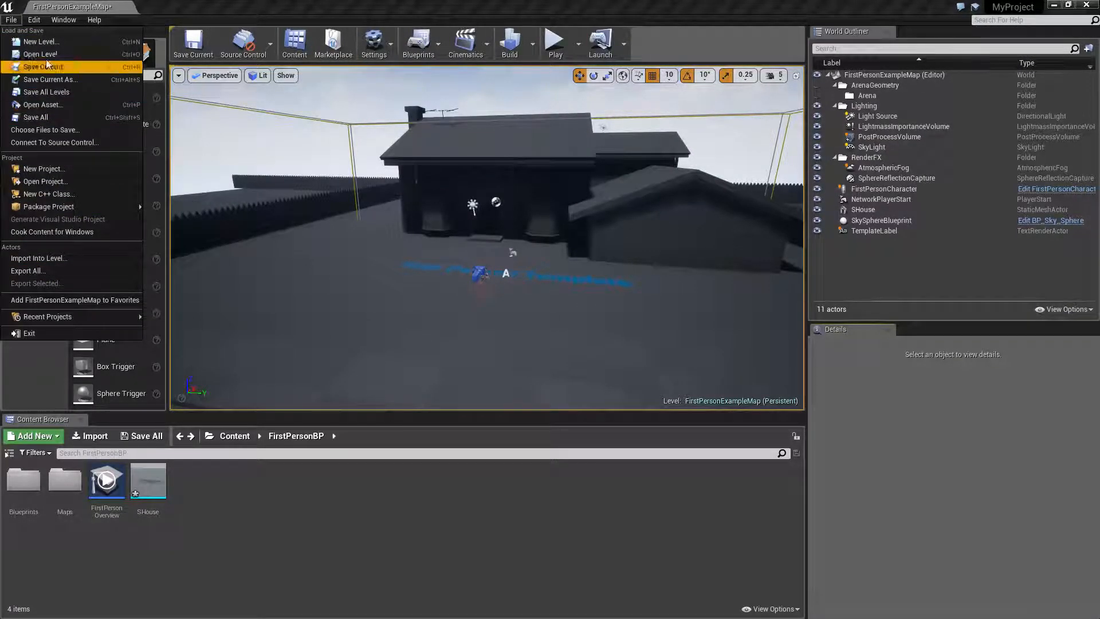
{"action": "mouse_move", "coordinate": [34, 19]}
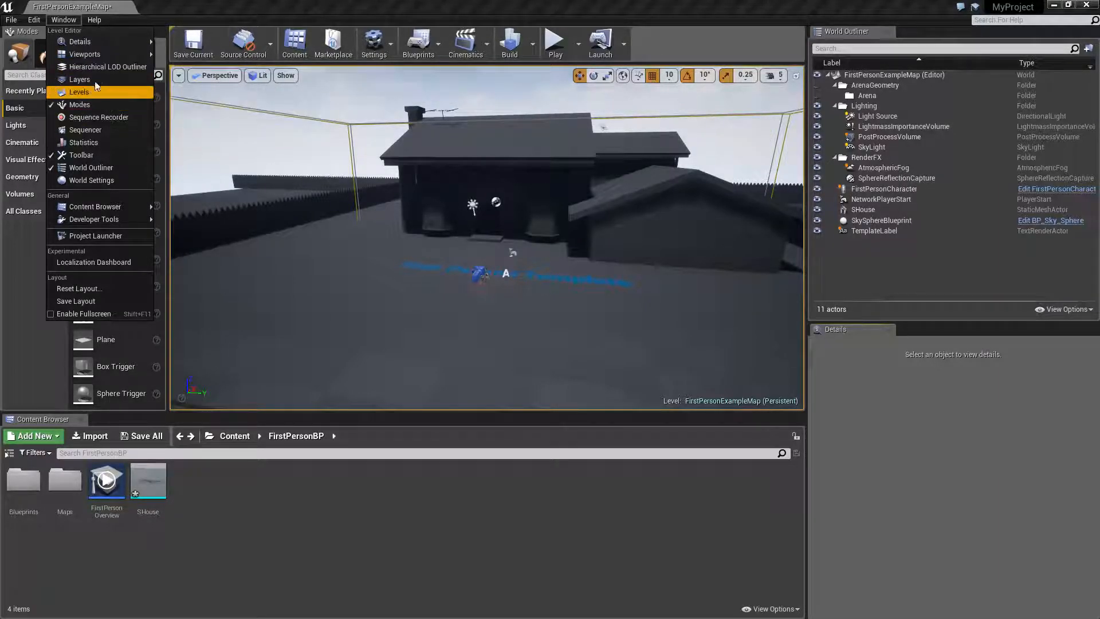
{"action": "left_click", "coordinate": [82, 93]}
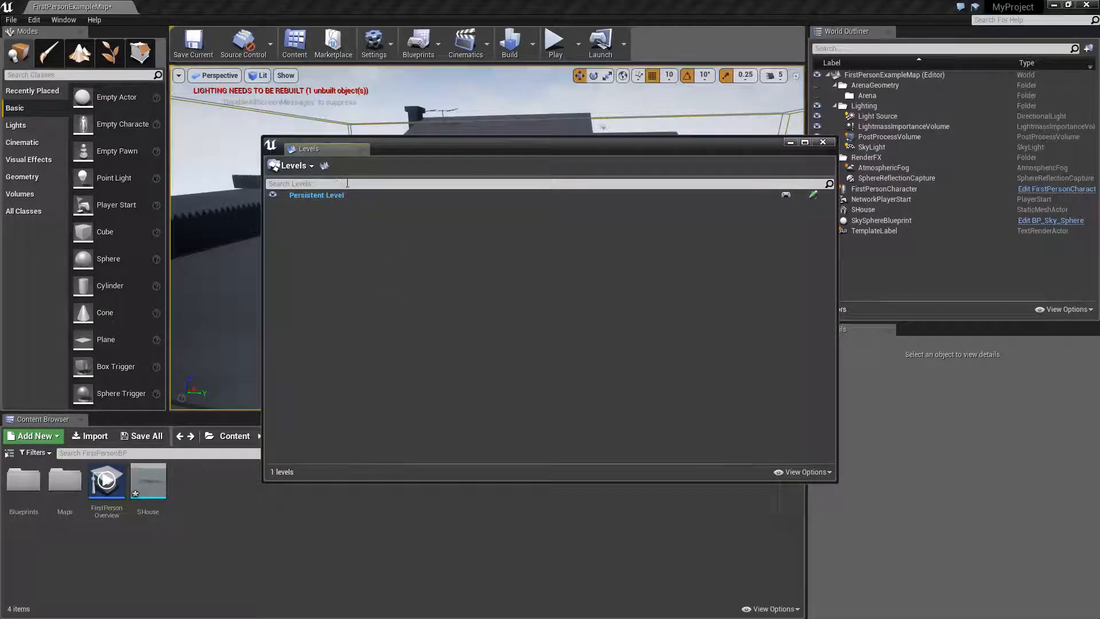
{"action": "left_click", "coordinate": [363, 150]}
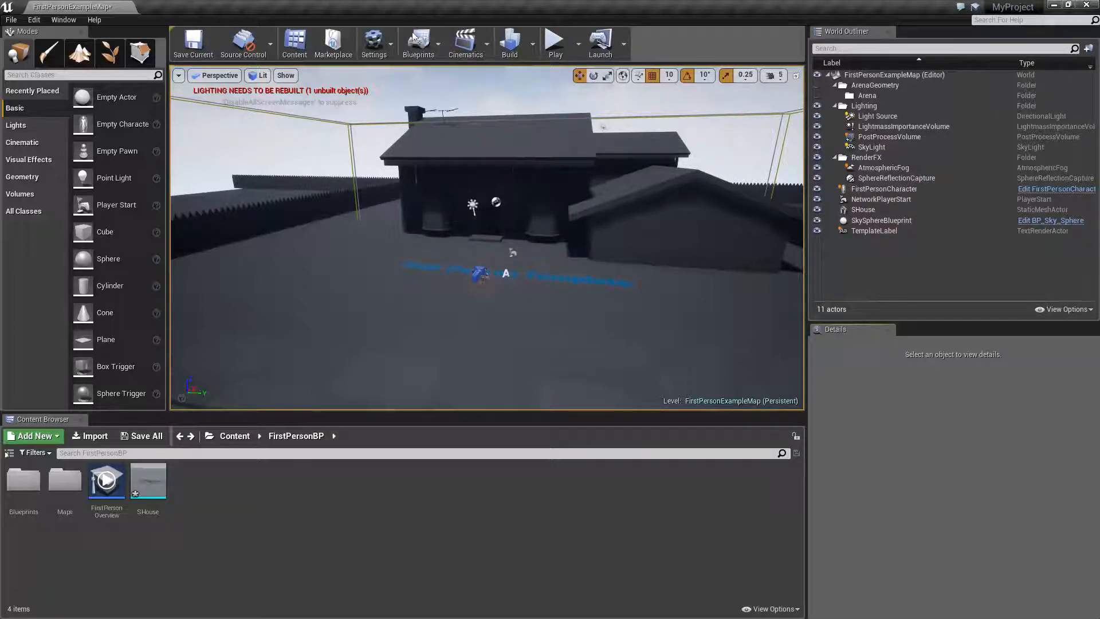
Look over the available editor settings and save the current level
{"action": "left_click", "coordinate": [374, 36]}
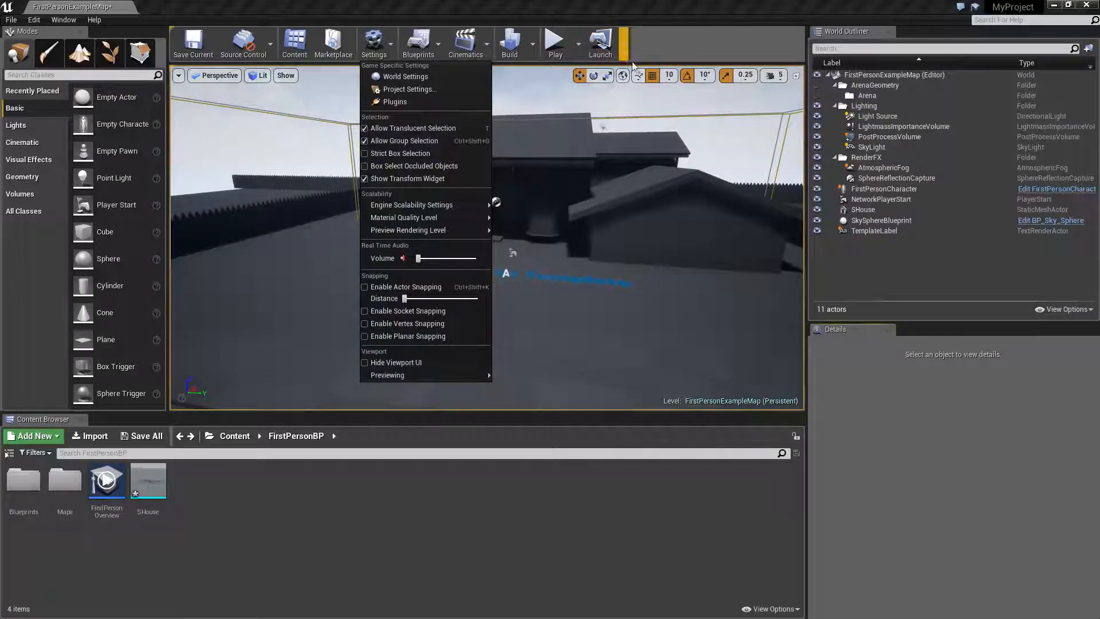
{"action": "left_click", "coordinate": [658, 4]}
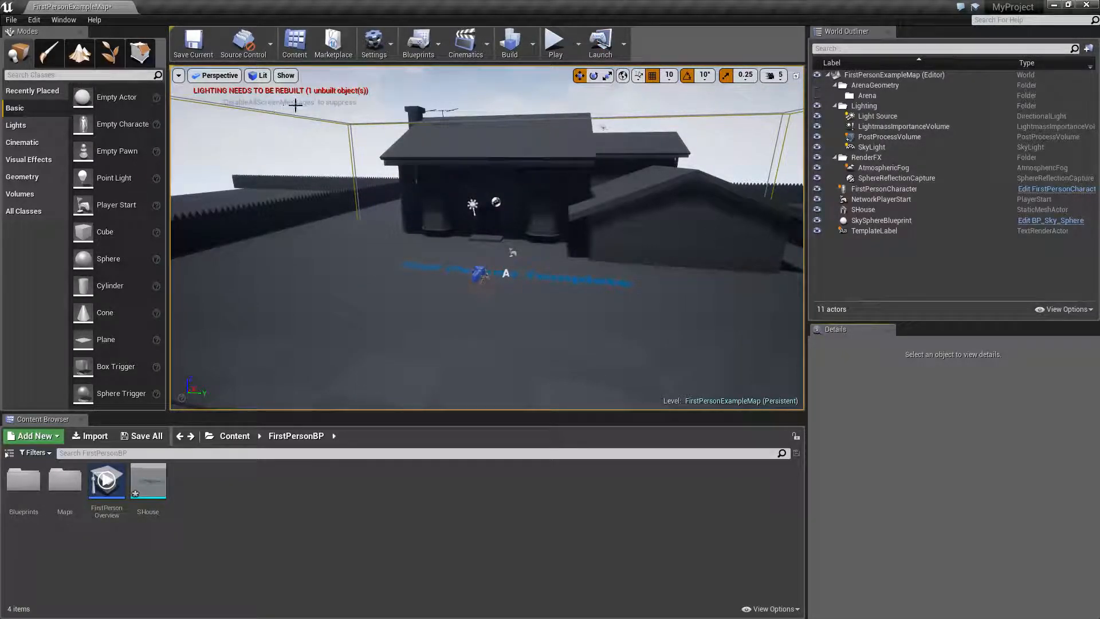
{"action": "left_click", "coordinate": [201, 45]}
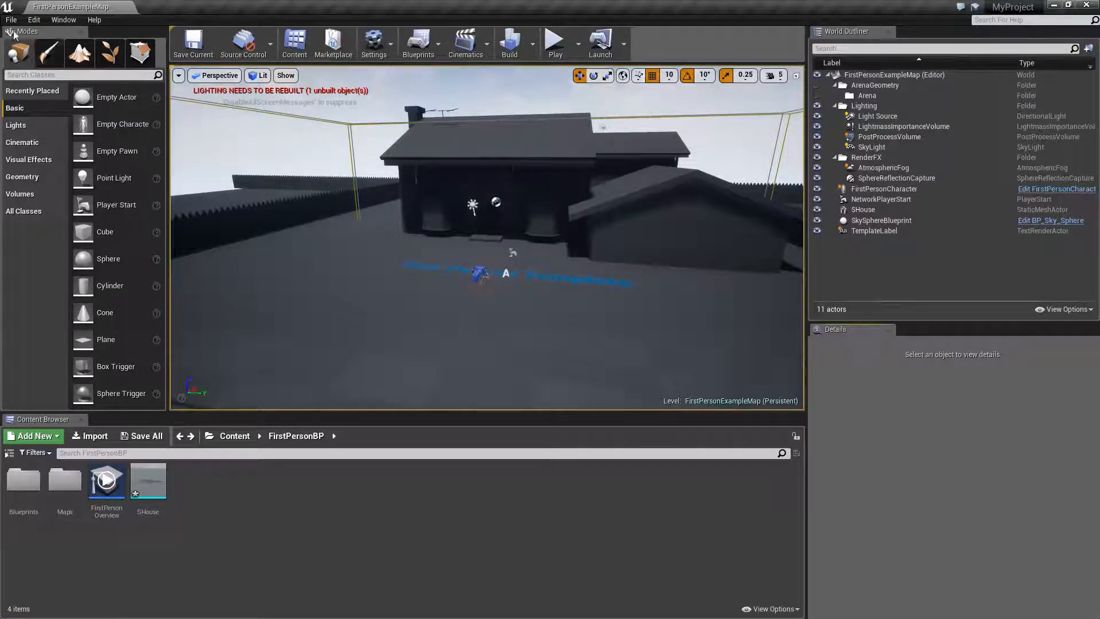
Look at the Paint and Foliage modes, return to Place mode and show the placeable Lights
{"action": "left_click", "coordinate": [49, 52]}
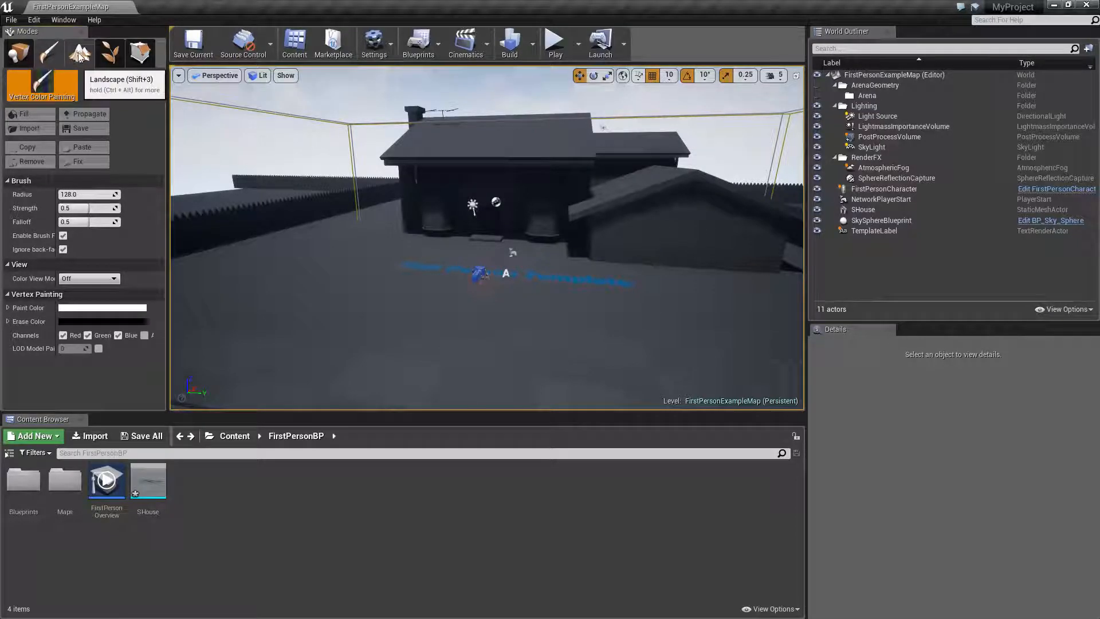
{"action": "left_click", "coordinate": [109, 52]}
{"action": "left_click", "coordinate": [19, 52]}
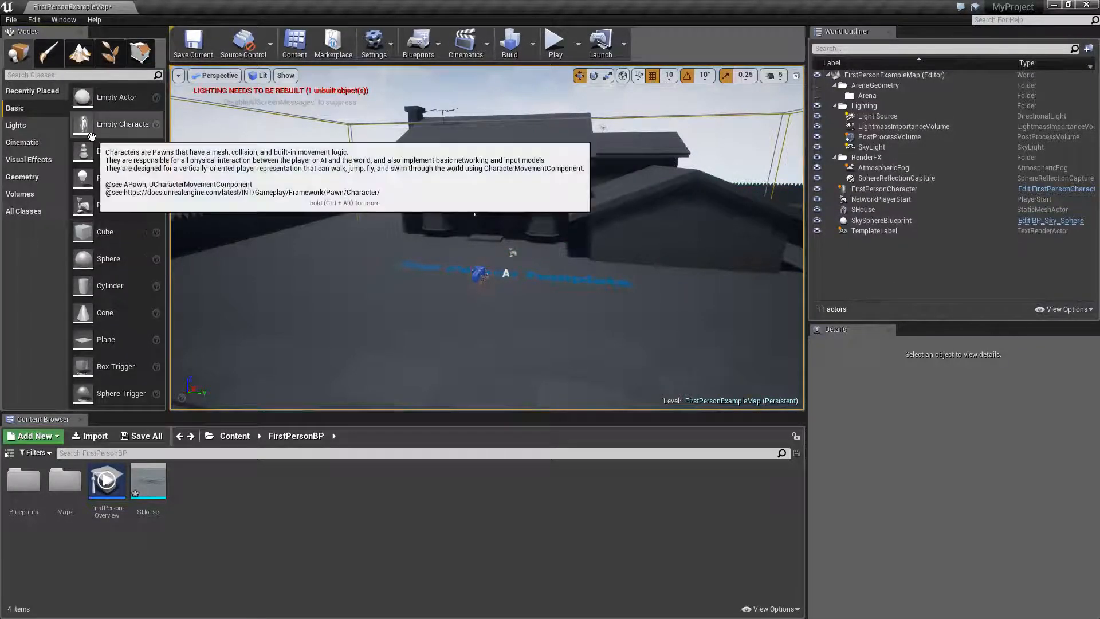
{"action": "left_click", "coordinate": [26, 125]}
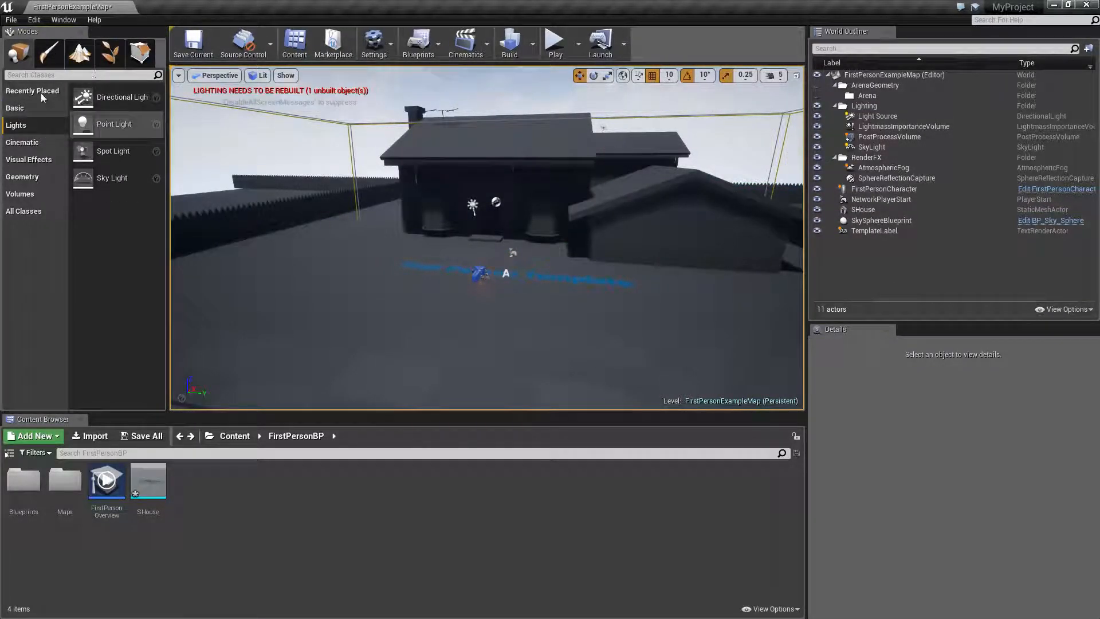
{"action": "left_click_drag", "start_coordinate": [84, 124], "coordinate": [113, 112]}
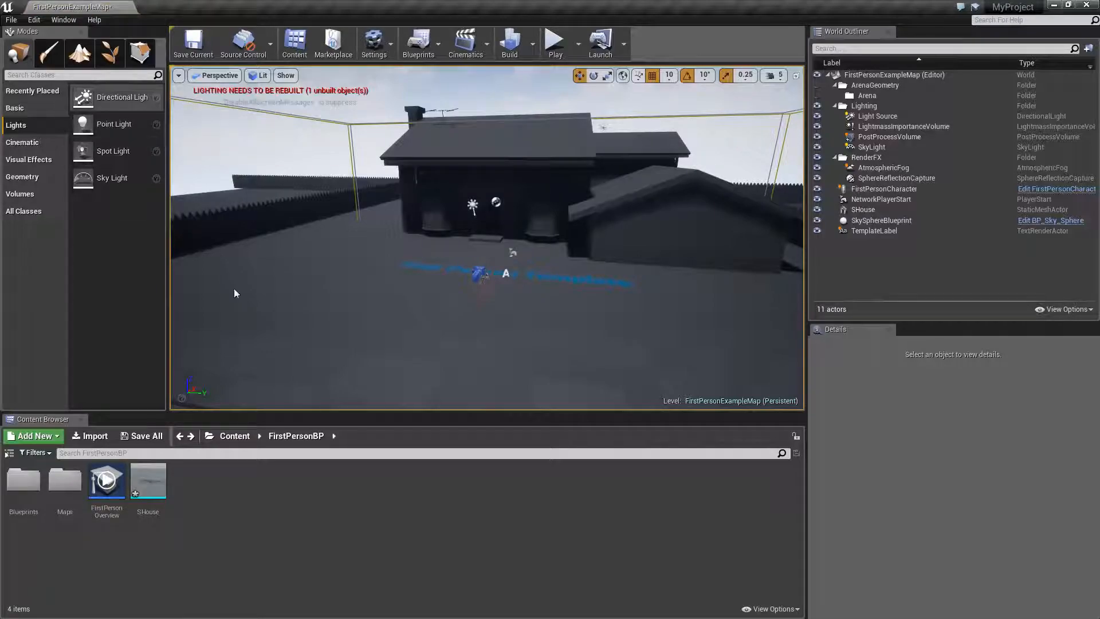
Place two extra copies of the SHouse mesh in the level and delete both
{"action": "left_click_drag", "start_coordinate": [147, 484], "coordinate": [313, 334]}
{"action": "left_click_drag", "start_coordinate": [160, 485], "coordinate": [728, 357]}
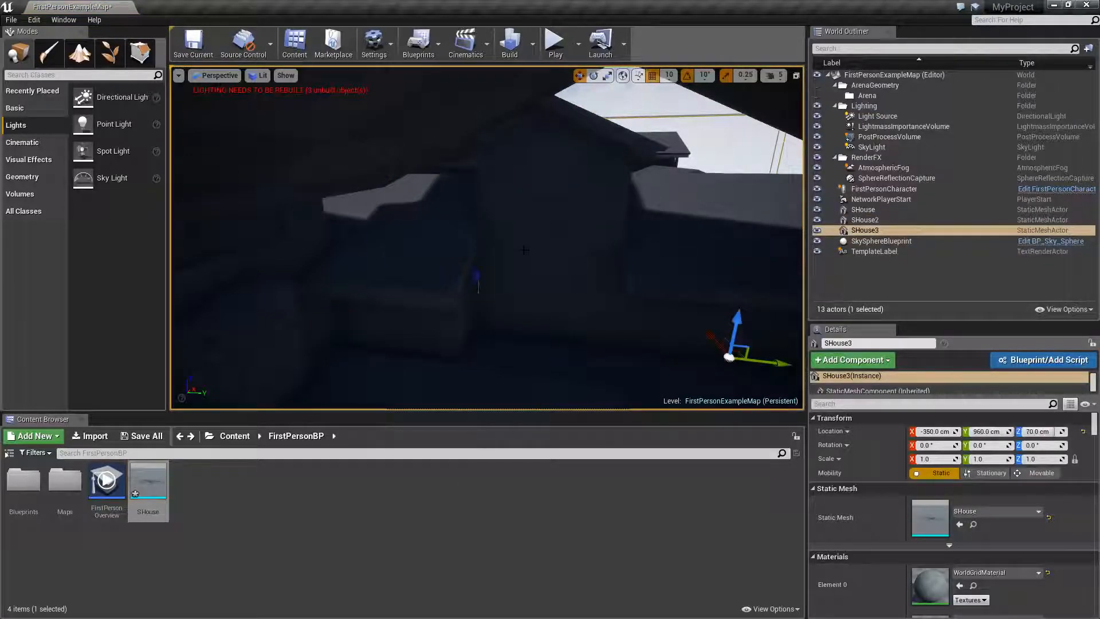
{"action": "key", "text": "Delete"}
{"action": "left_click", "coordinate": [400, 269]}
{"action": "key", "text": "Delete"}
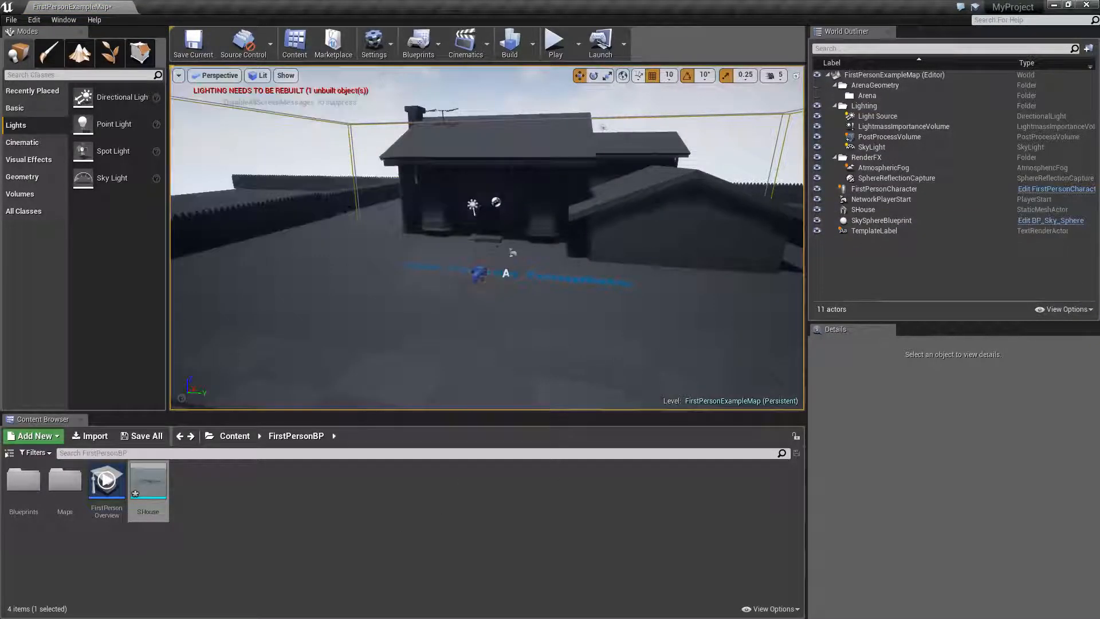
Place a point light on the ground in front of the house and delete it
{"action": "left_click", "coordinate": [229, 367]}
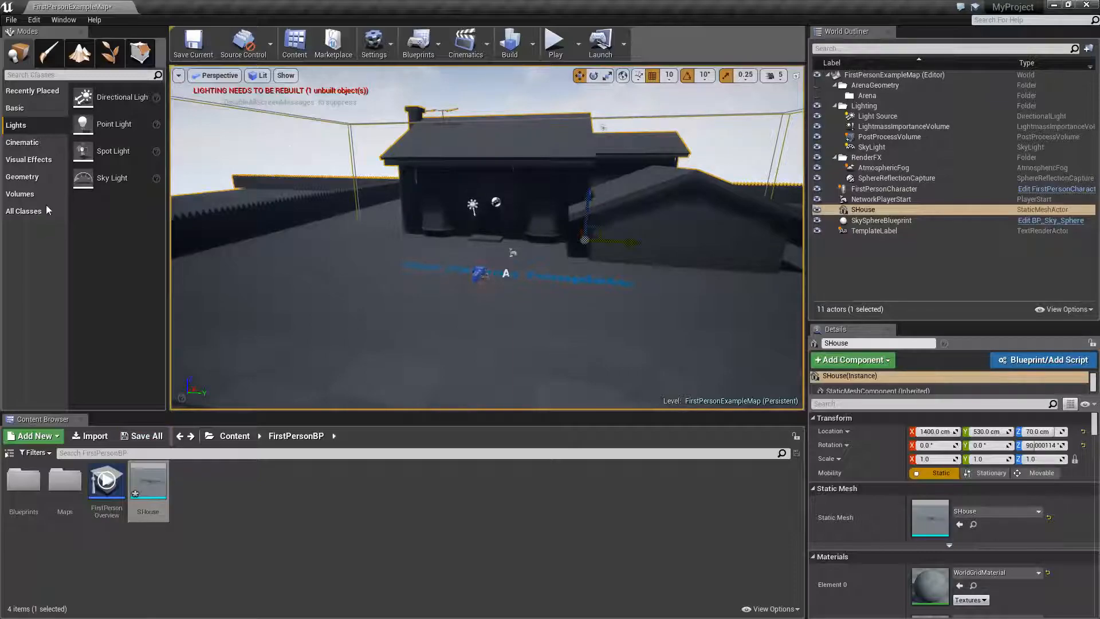
{"action": "left_click_drag", "start_coordinate": [86, 124], "coordinate": [358, 300]}
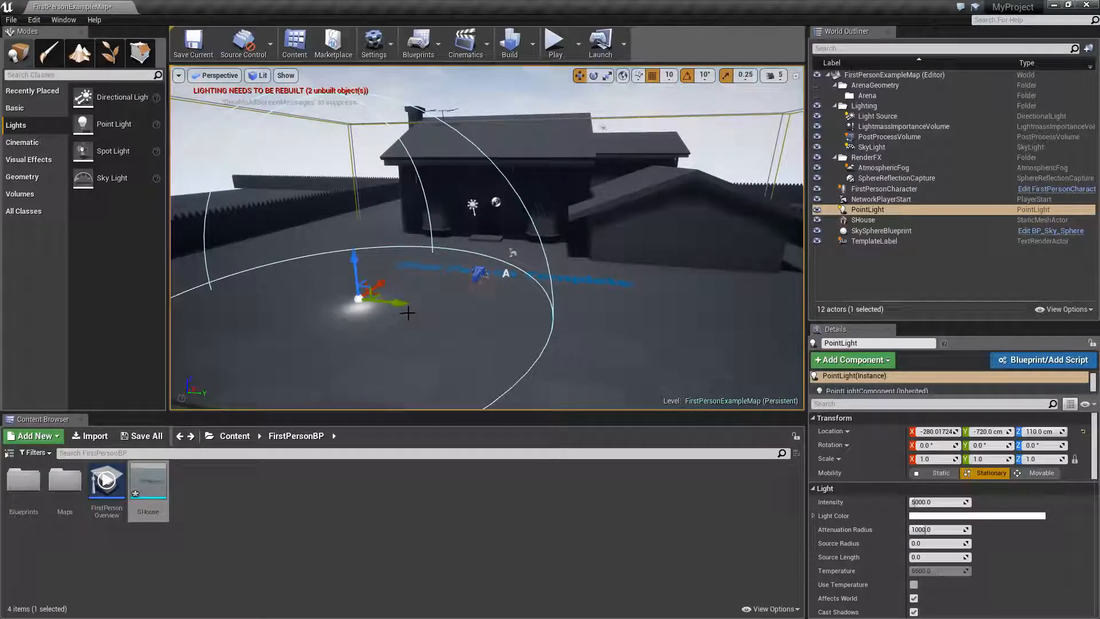
{"action": "key", "text": "Delete"}
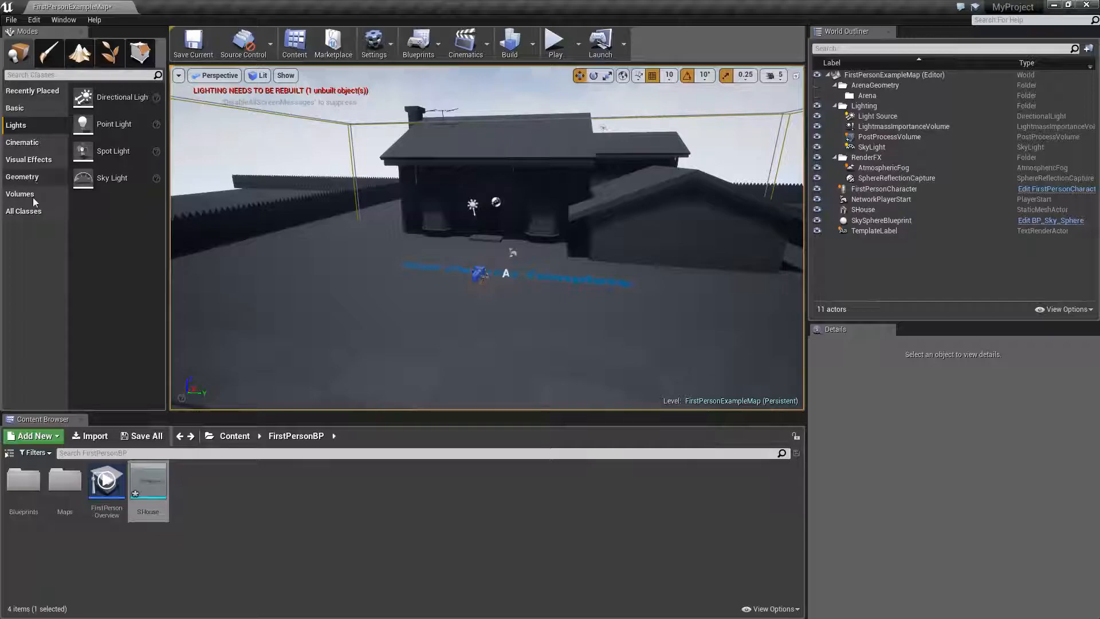
Browse the placeable actors under Cinematic, Visual Effects, Geometry, Volumes and All Classes
{"action": "left_click", "coordinate": [43, 141]}
{"action": "left_click", "coordinate": [32, 159]}
{"action": "left_click", "coordinate": [32, 182]}
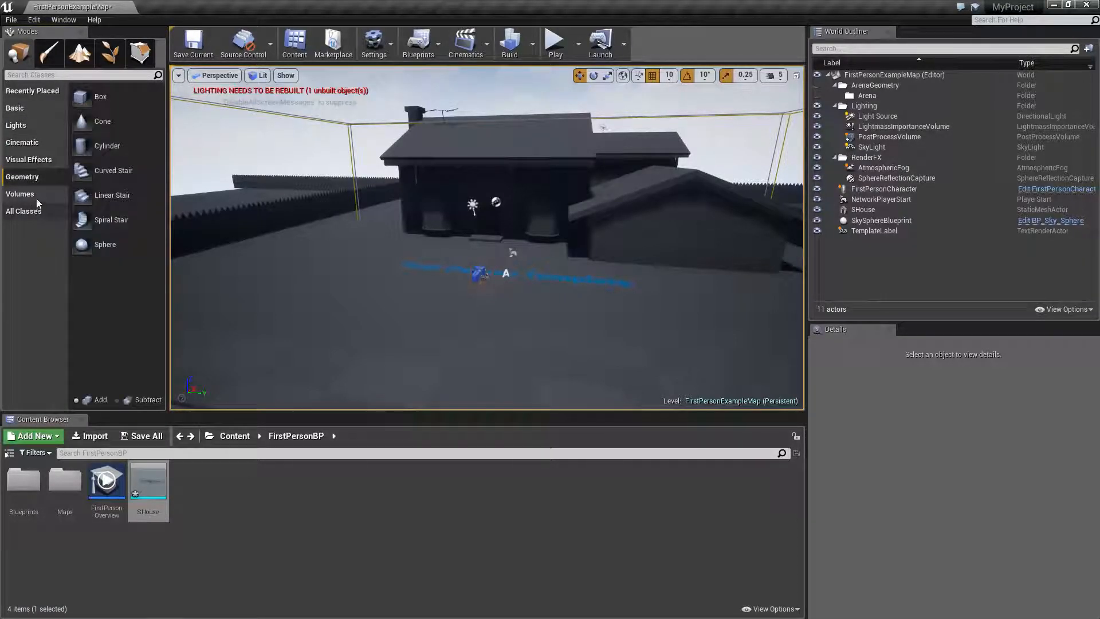
{"action": "left_click", "coordinate": [35, 198]}
{"action": "left_click", "coordinate": [36, 211]}
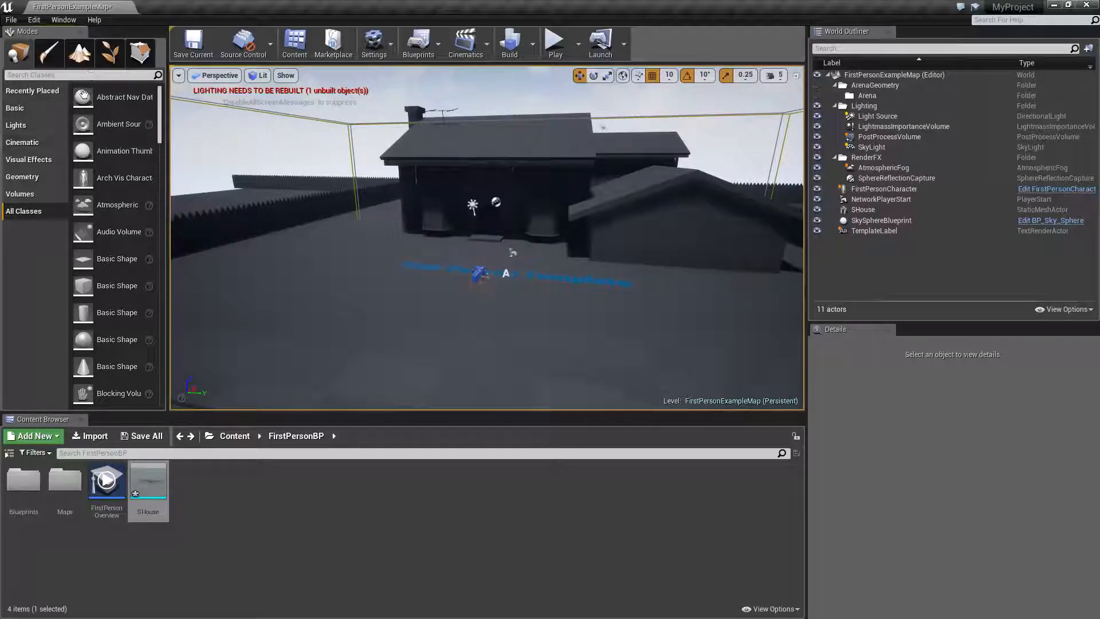
Examine the tools of the Landscape, Paint, Foliage and Geometry Editing modes, and return to Place mode
{"action": "left_click", "coordinate": [88, 57]}
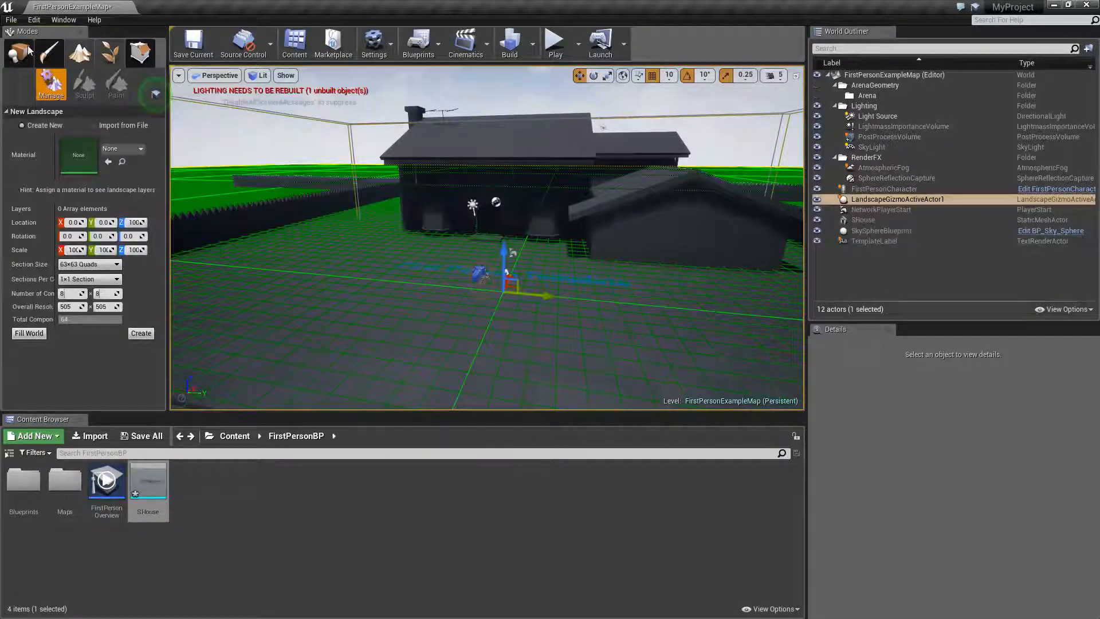
{"action": "left_click", "coordinate": [47, 52]}
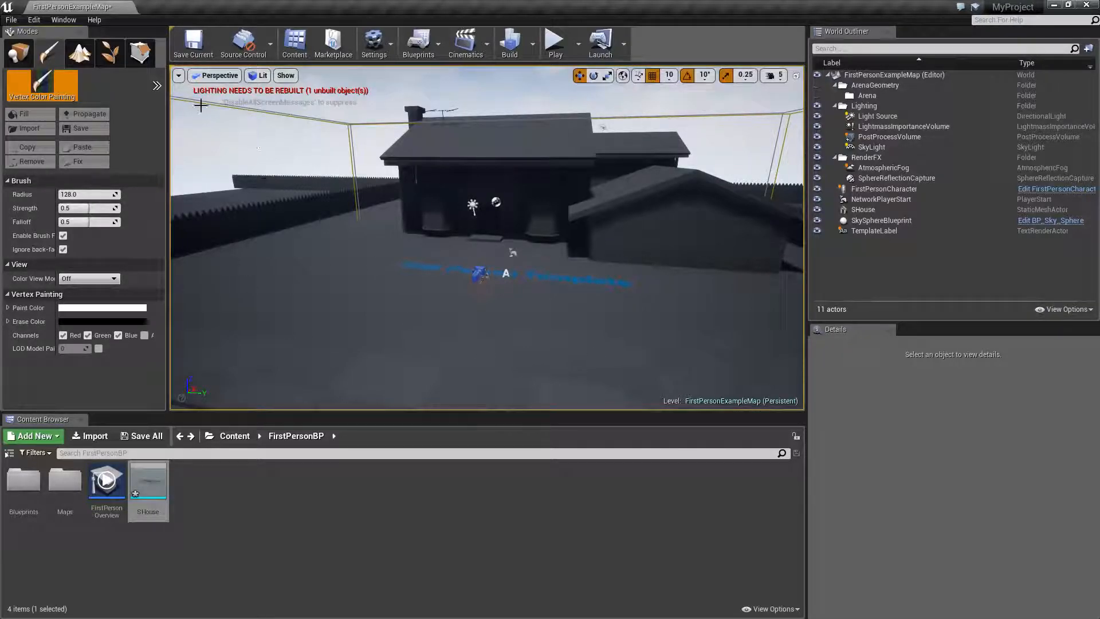
{"action": "left_click", "coordinate": [80, 53]}
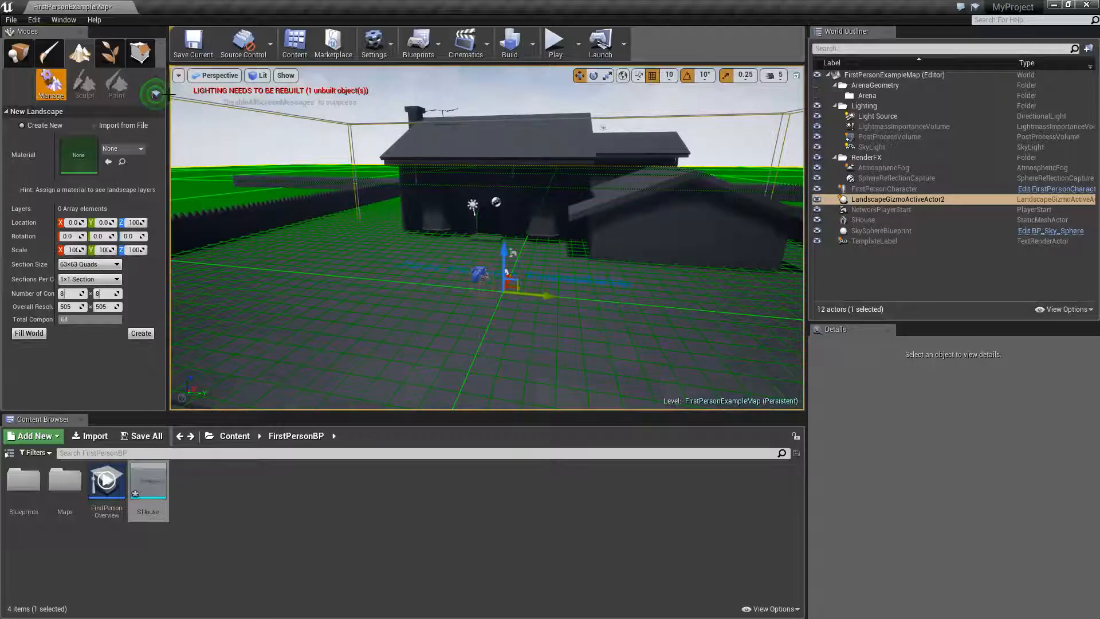
{"action": "left_click", "coordinate": [19, 53]}
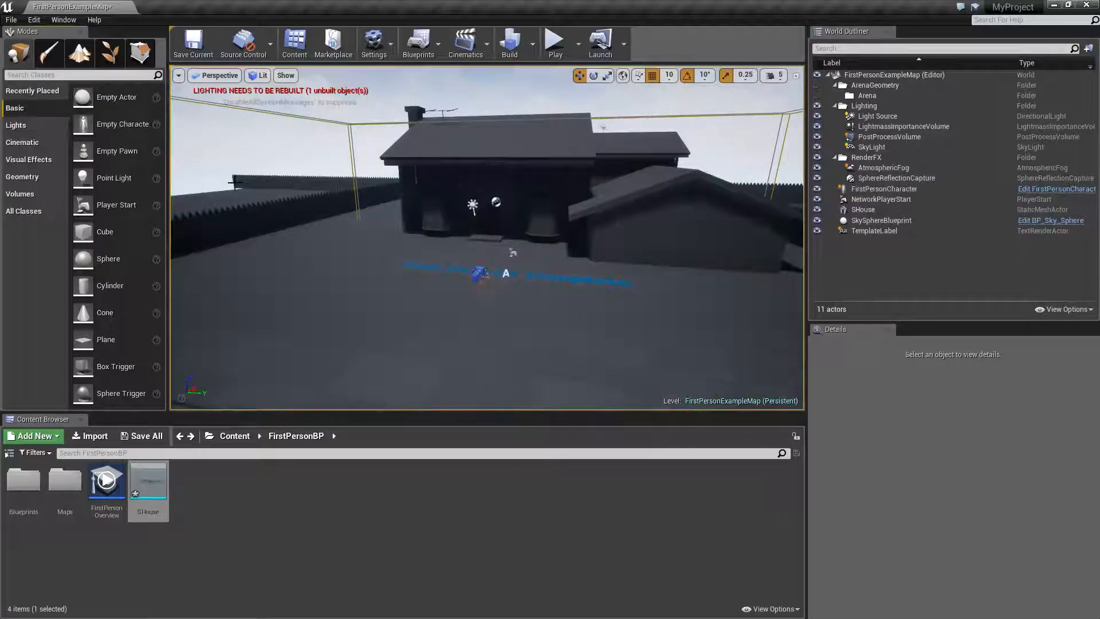
{"action": "left_click", "coordinate": [80, 52]}
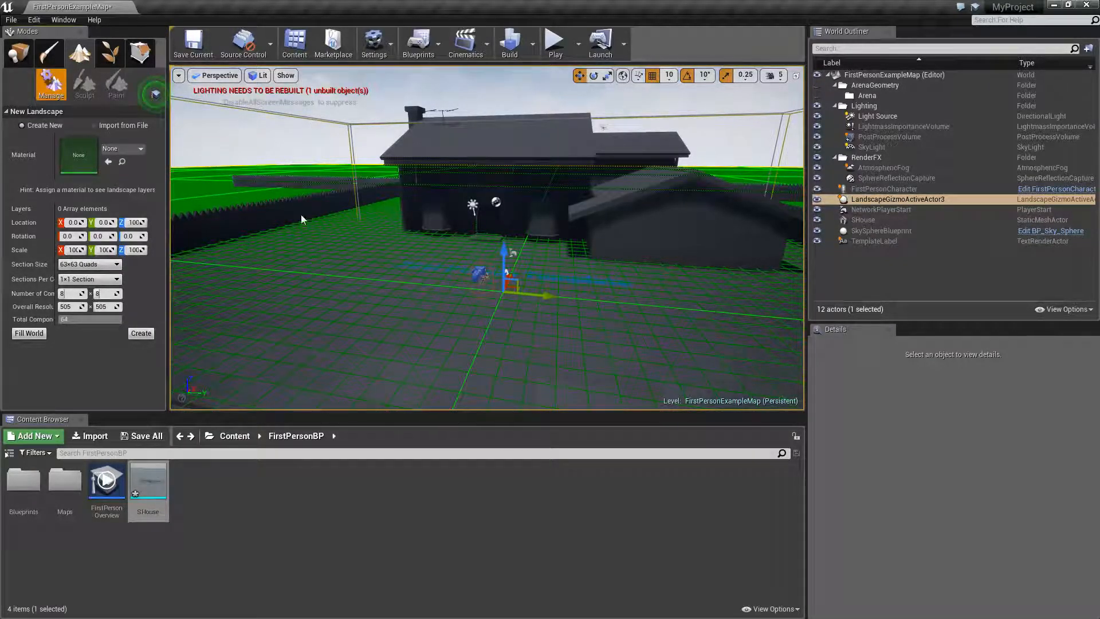
{"action": "left_click", "coordinate": [140, 53]}
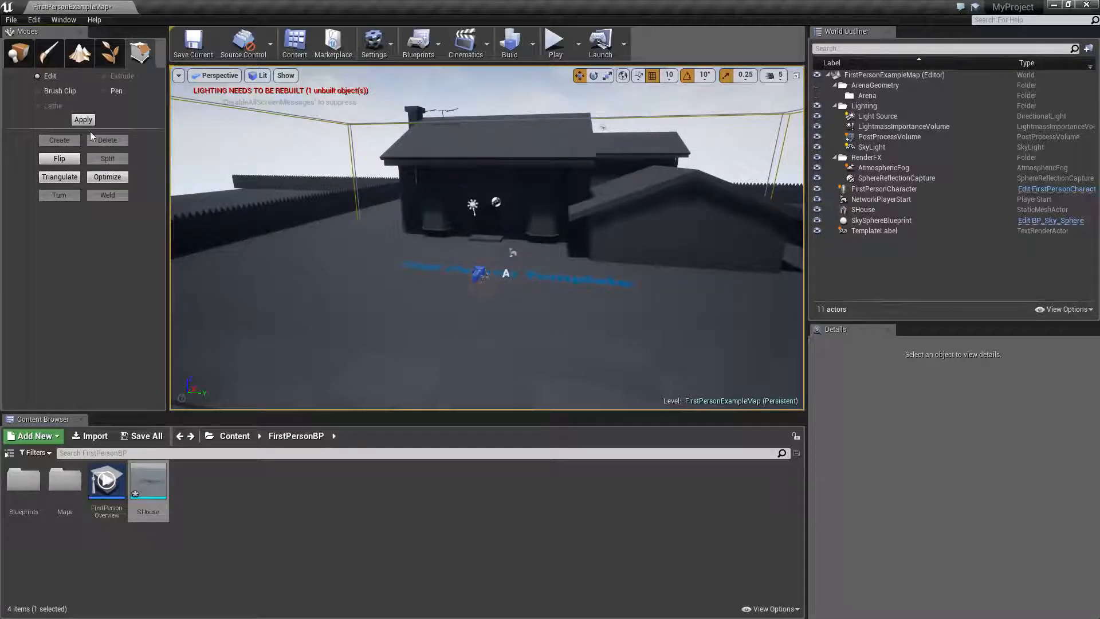
{"action": "left_click", "coordinate": [111, 54]}
{"action": "left_click", "coordinate": [140, 53]}
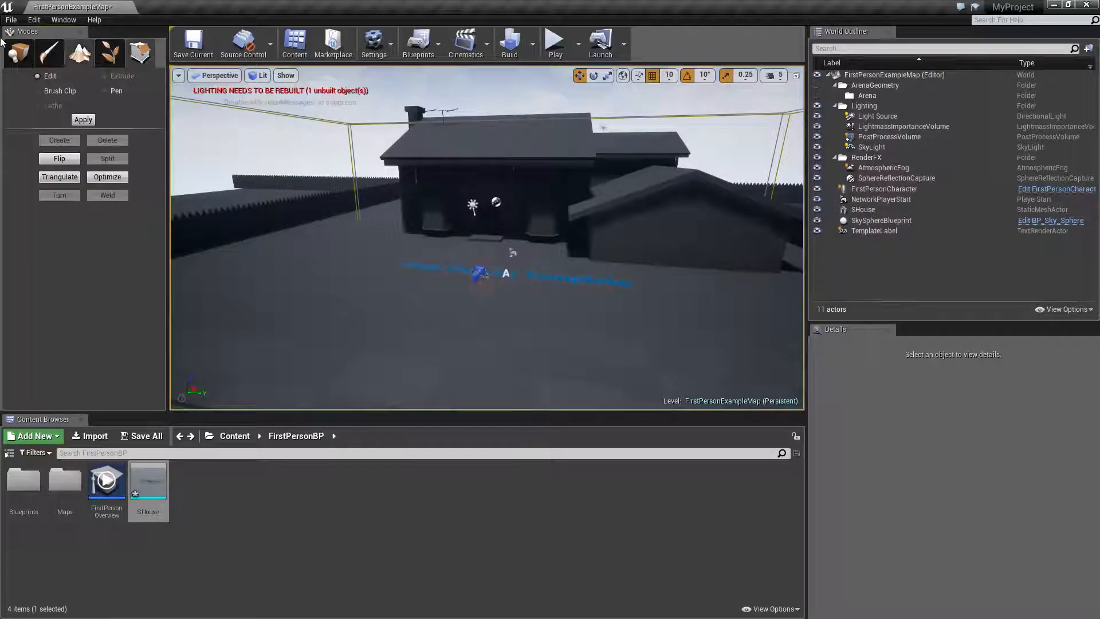
{"action": "left_click", "coordinate": [18, 53]}
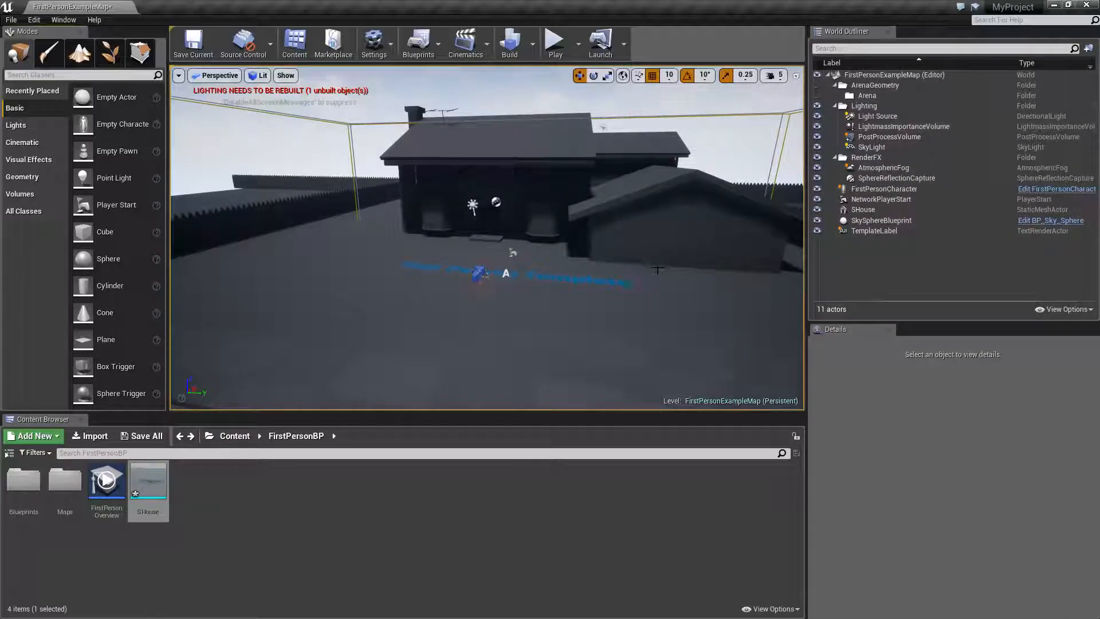
Select the SHouse actor and enlarge the Details panel to show more of its properties
{"action": "left_click", "coordinate": [885, 168]}
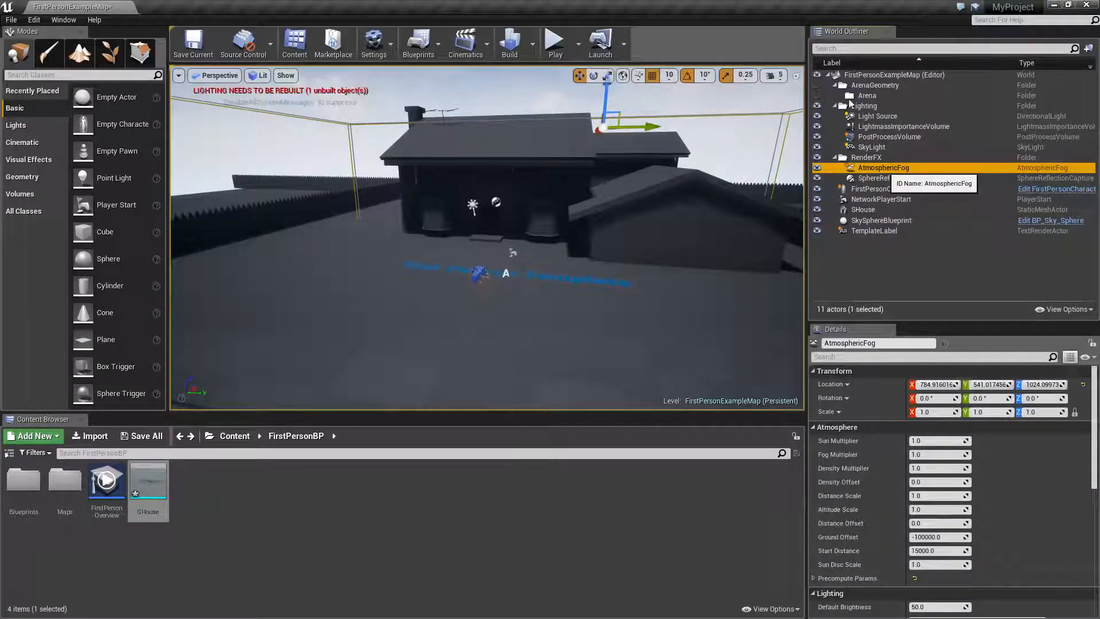
{"action": "left_click", "coordinate": [636, 241]}
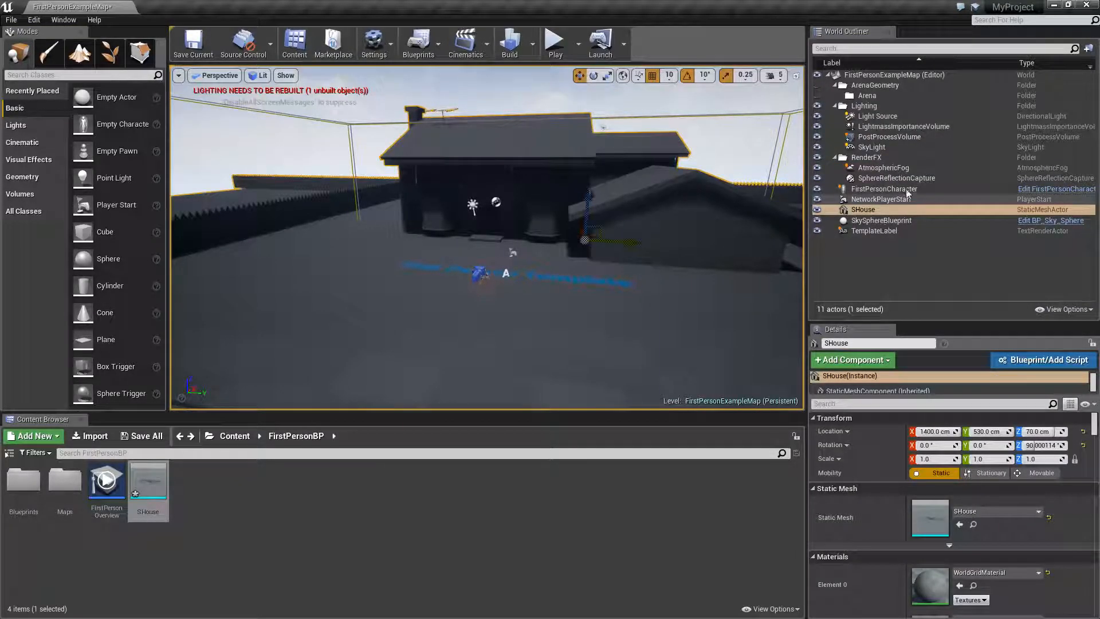
{"action": "left_click", "coordinate": [863, 212]}
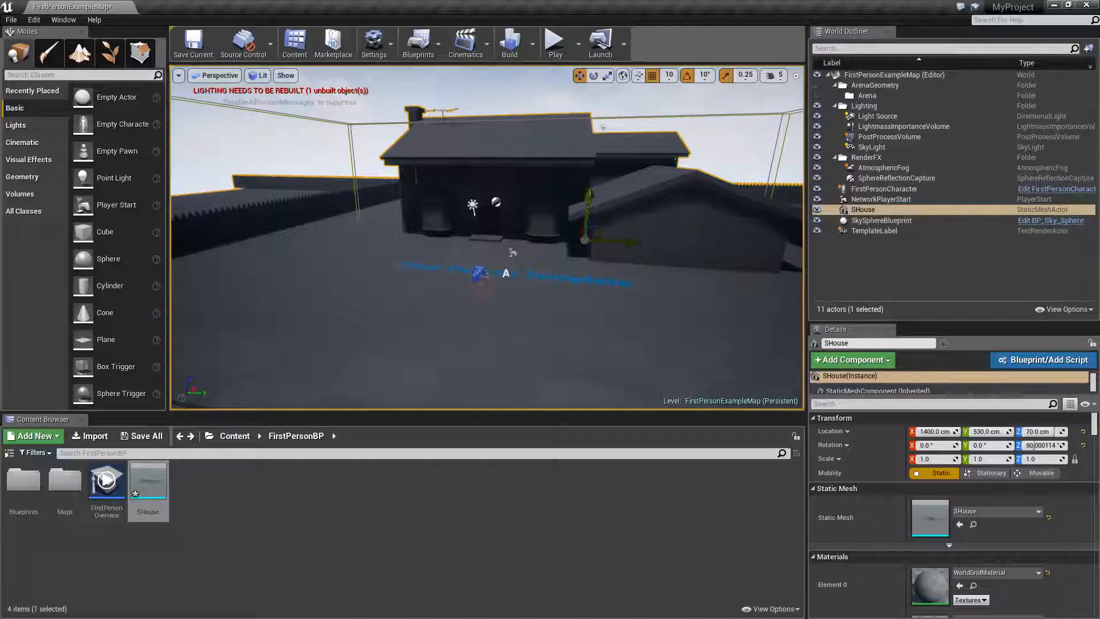
{"action": "left_click", "coordinate": [865, 211]}
{"action": "left_click_drag", "start_coordinate": [939, 322], "coordinate": [949, 241]}
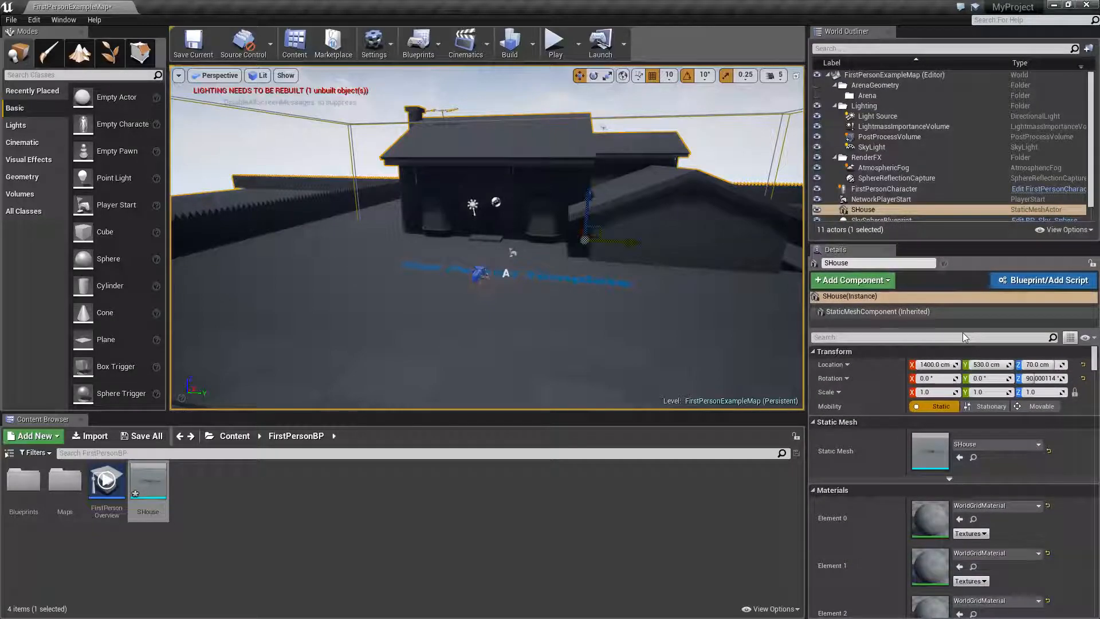
{"action": "left_click", "coordinate": [829, 299]}
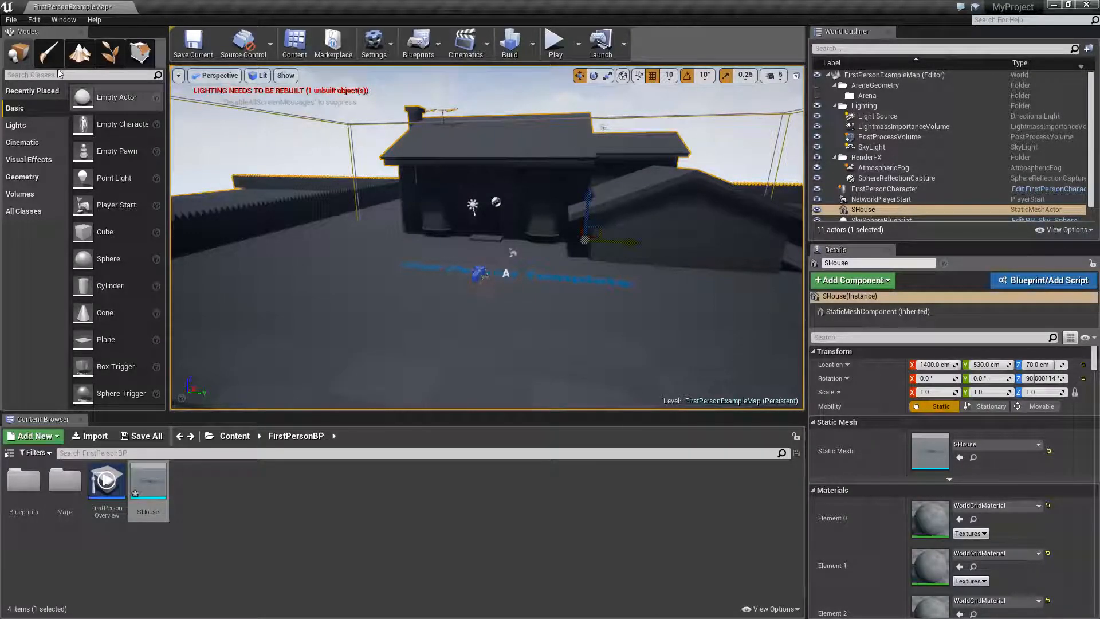
Dock the Modes panel as a full-height column along the editor's left edge and narrow it
{"action": "left_click", "coordinate": [62, 20]}
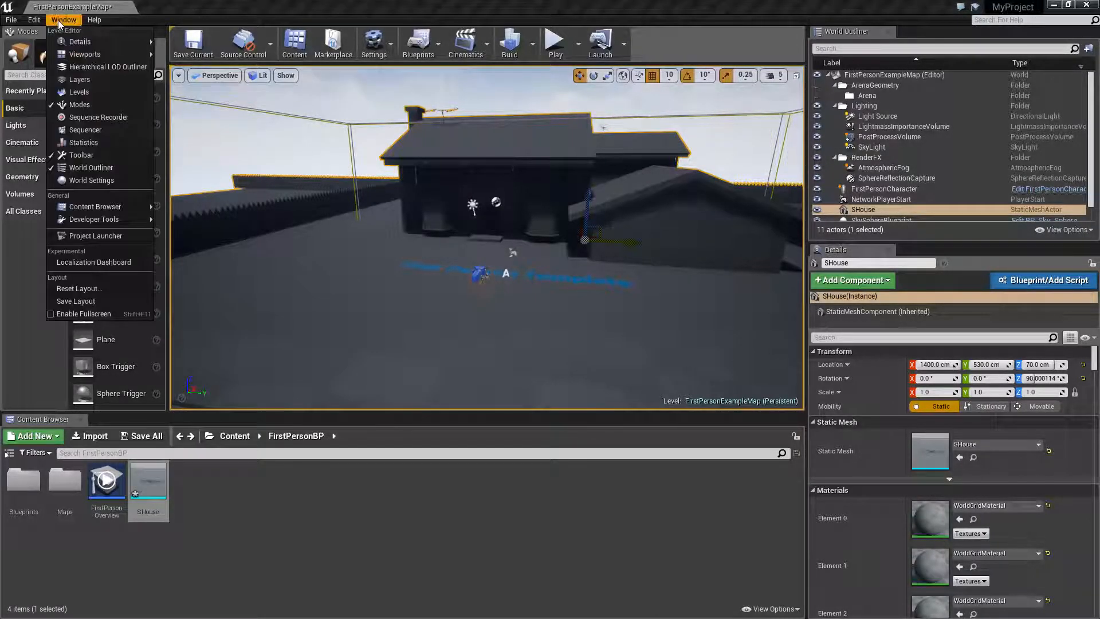
{"action": "left_click", "coordinate": [79, 104]}
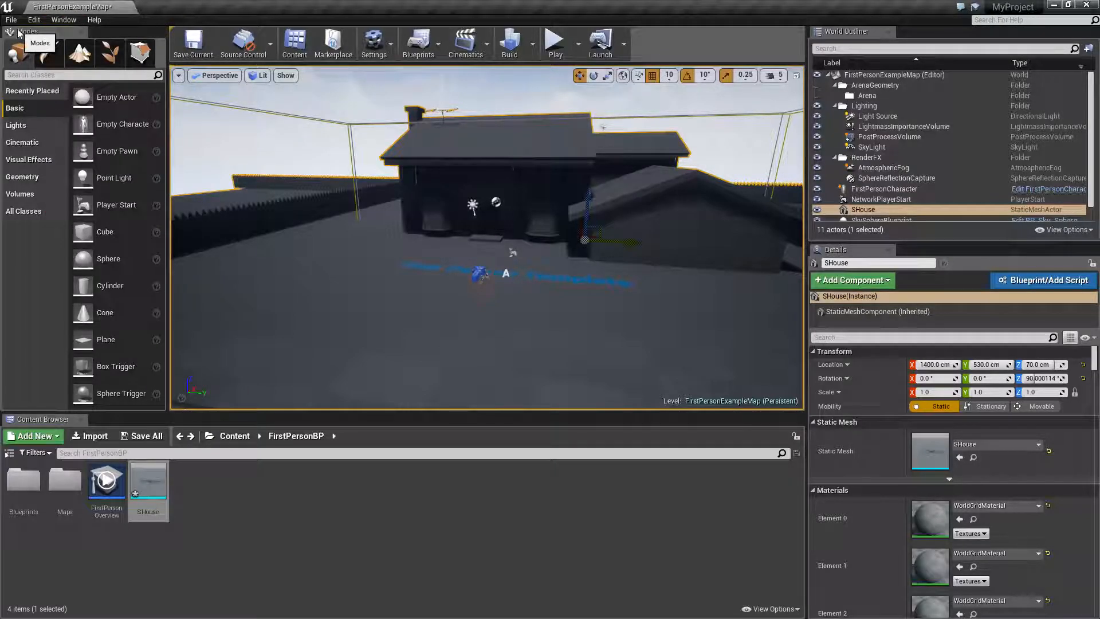
{"action": "left_click_drag", "start_coordinate": [22, 32], "coordinate": [5, 123]}
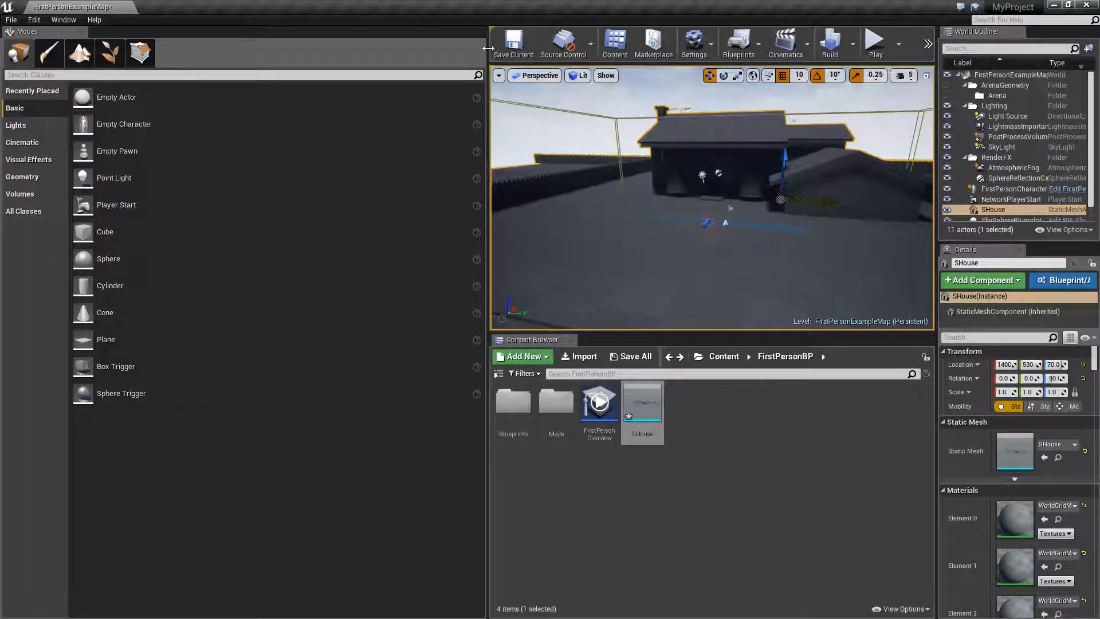
{"action": "left_click_drag", "start_coordinate": [488, 48], "coordinate": [213, 48]}
{"action": "left_click_drag", "start_coordinate": [40, 32], "coordinate": [3, 88]}
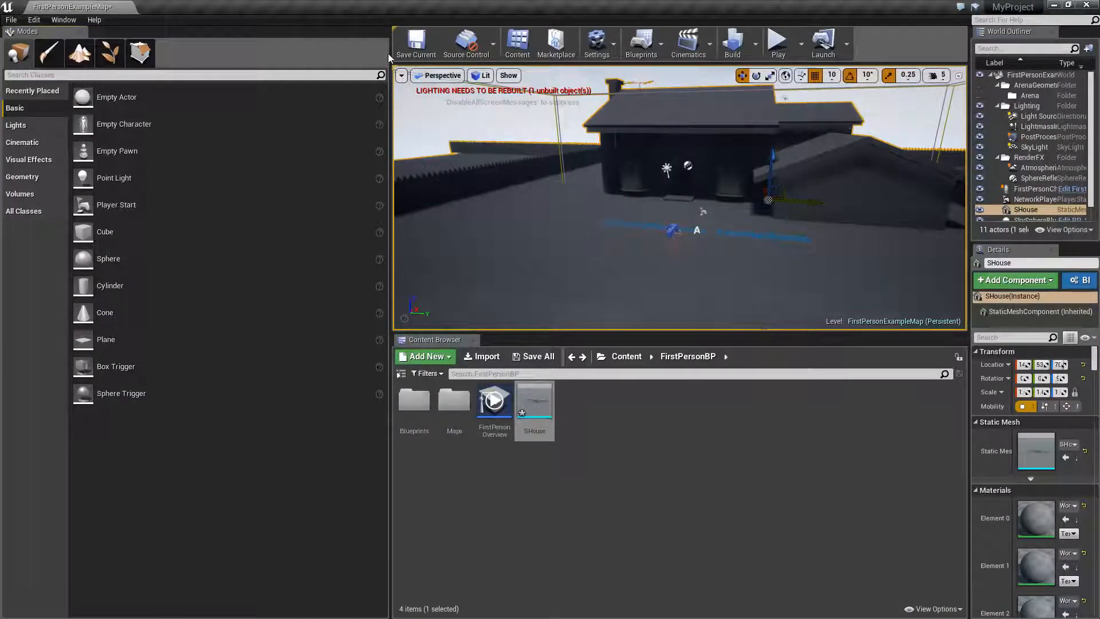
{"action": "left_click_drag", "start_coordinate": [390, 92], "coordinate": [240, 92]}
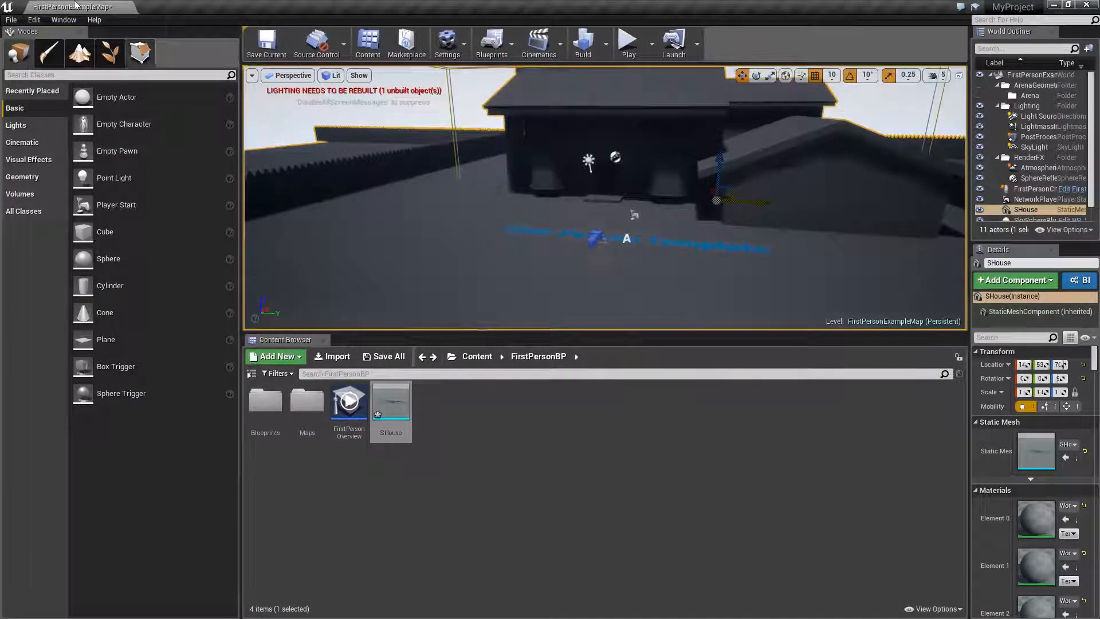
Dock the Modes panel below the toolbar, left of the viewport, and resize the neighbouring panels to give the viewport more room
{"action": "left_click_drag", "start_coordinate": [22, 30], "coordinate": [36, 230]}
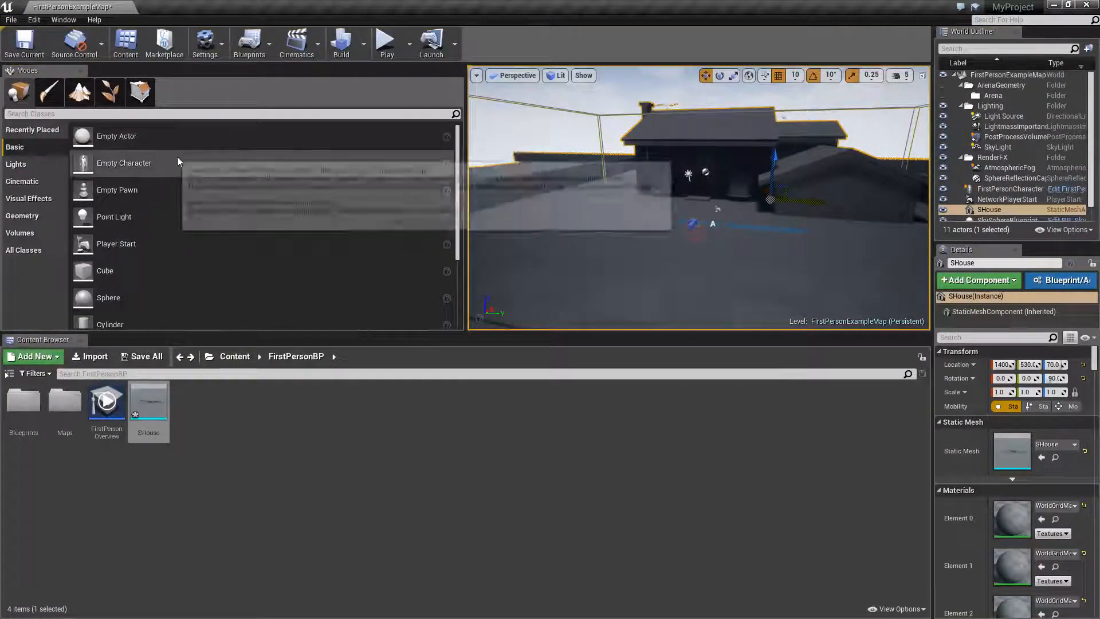
{"action": "left_click_drag", "start_coordinate": [464, 90], "coordinate": [179, 257]}
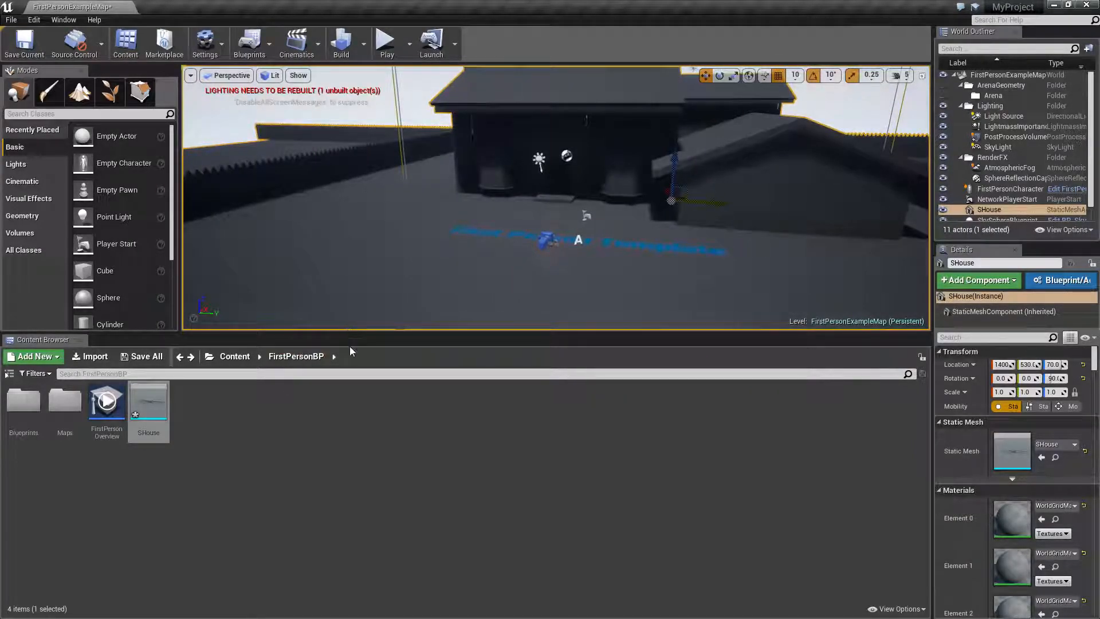
{"action": "left_click_drag", "start_coordinate": [360, 333], "coordinate": [355, 435]}
{"action": "right_click_drag", "start_coordinate": [556, 232], "coordinate": [602, 217]}
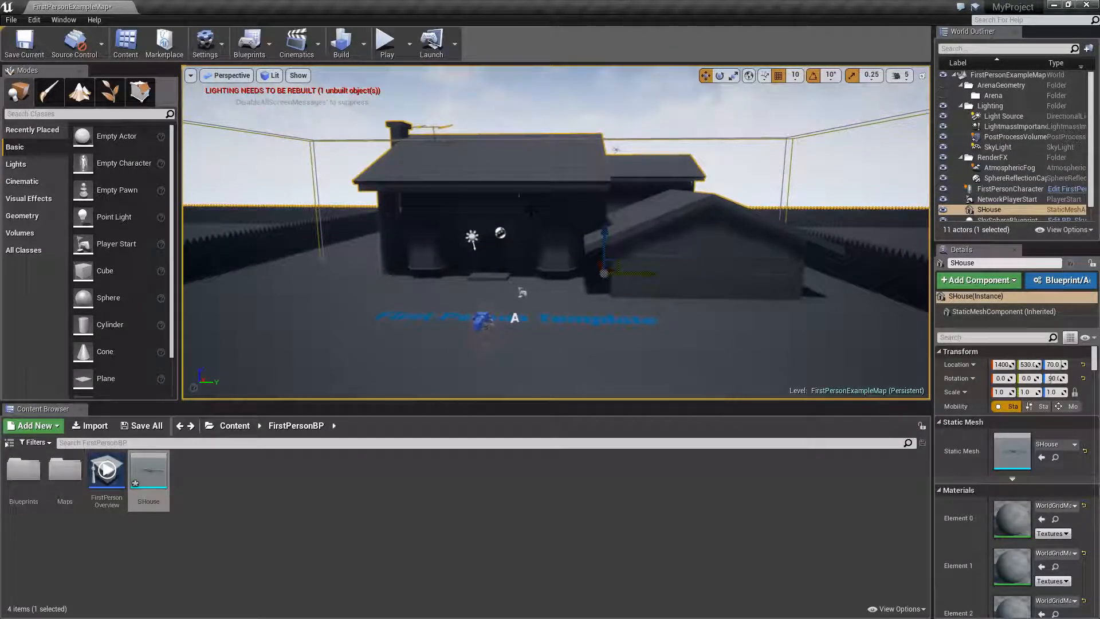